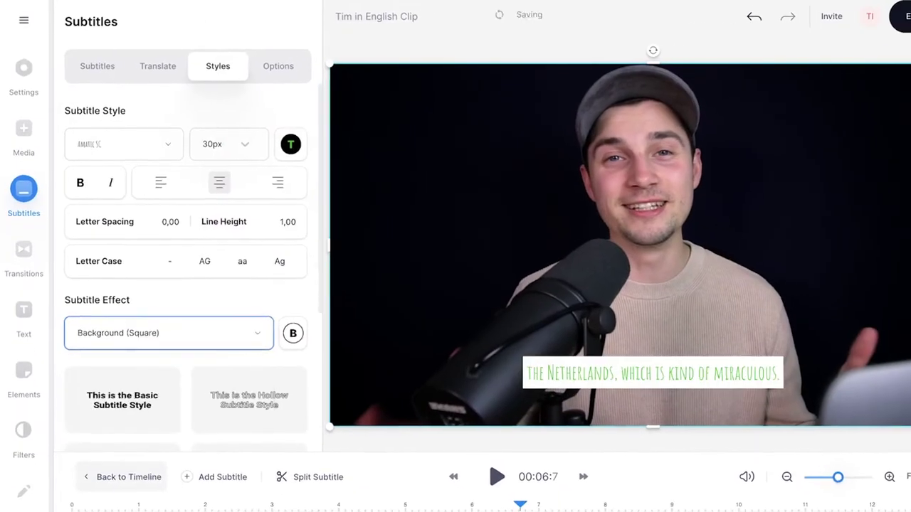
# Change the subtitle font to Alfa Slab One in the Styles settings
pyautogui.click(283, 141)
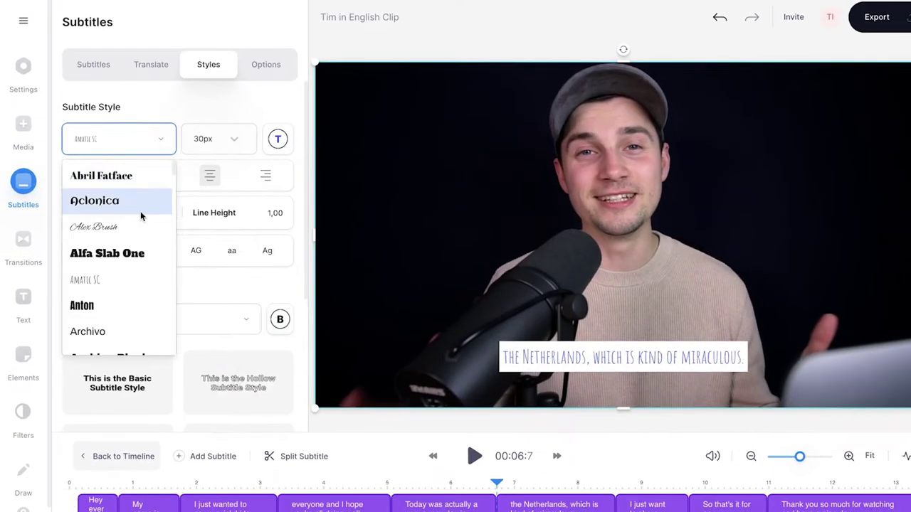
pyautogui.click(106, 252)
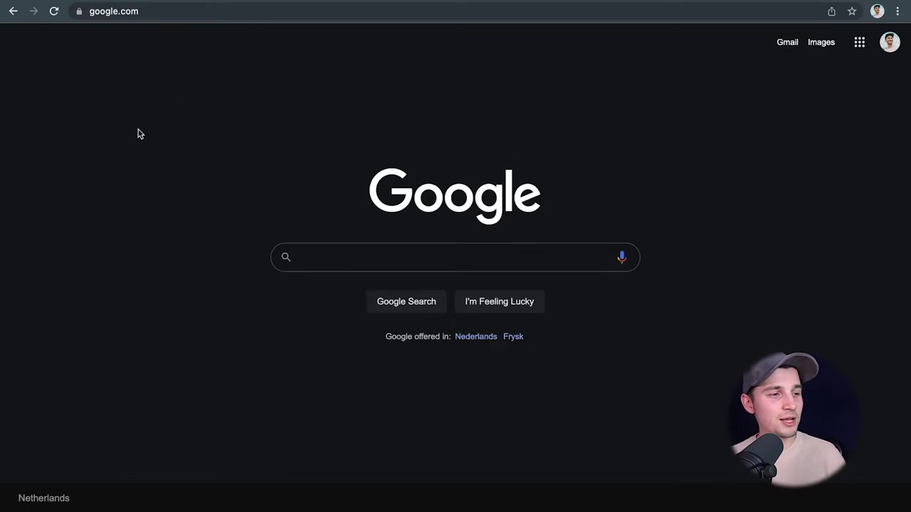
# Go to edit.new in Chrome's address bar to reach VEED's new project page
pyautogui.click(145, 8)
pyautogui.write('edit.new')
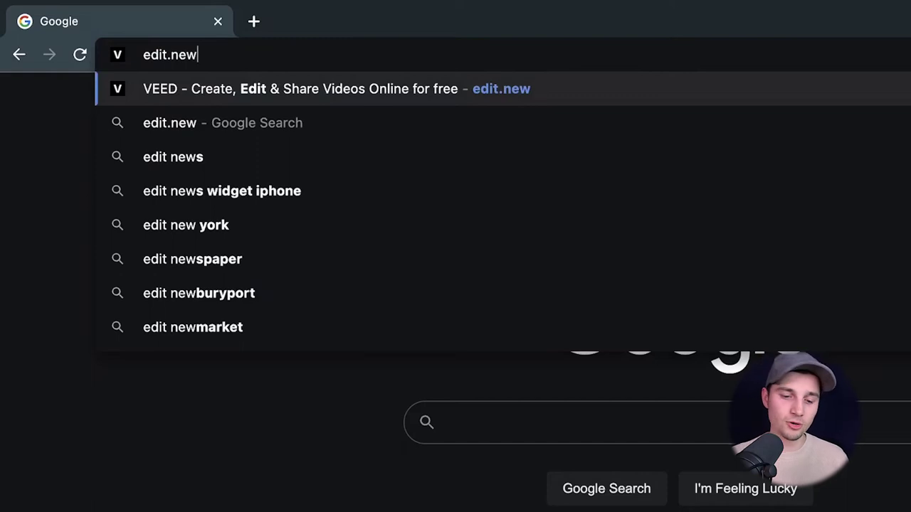
pyautogui.press('Return')
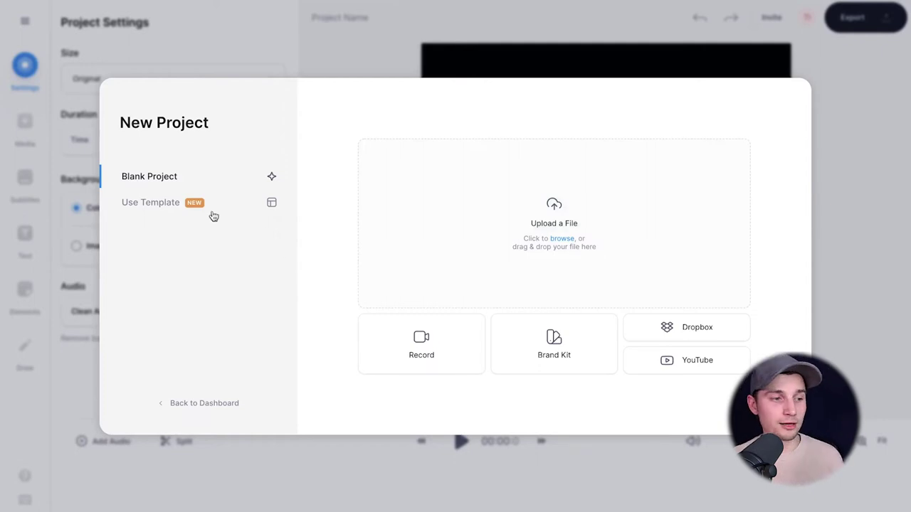
# Look through the ready-made templates, then choose Blank Project instead
pyautogui.click(163, 202)
pyautogui.scroll(-4, 469, 216)
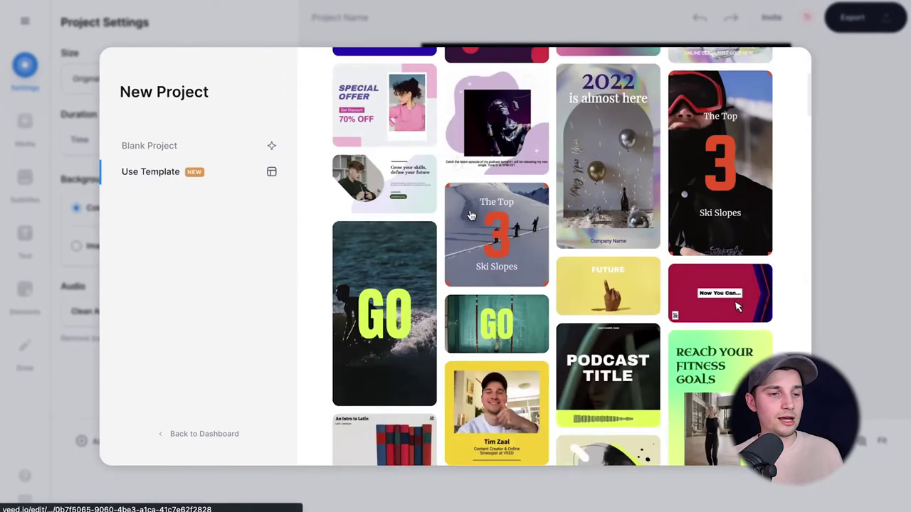
pyautogui.scroll(4, 470, 216)
pyautogui.click(170, 143)
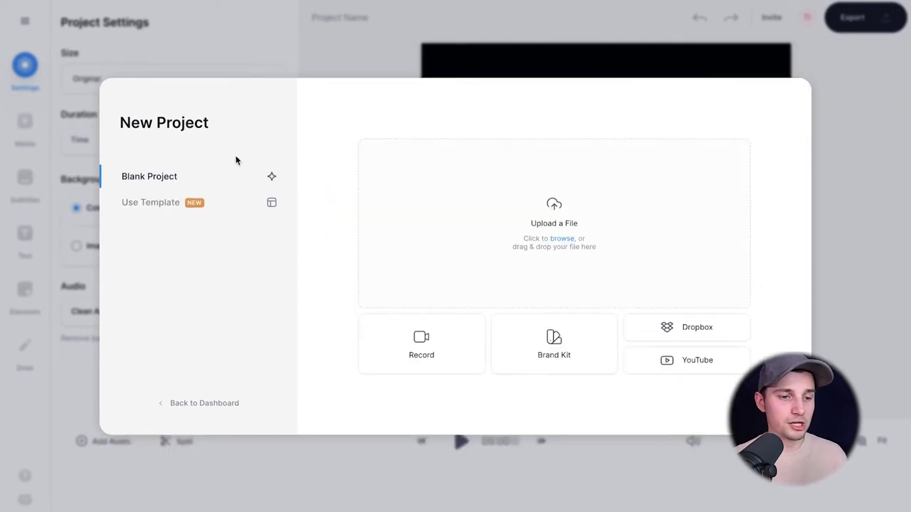
# Upload Tim in English Clip.mp4 into the new project
pyautogui.click(434, 201)
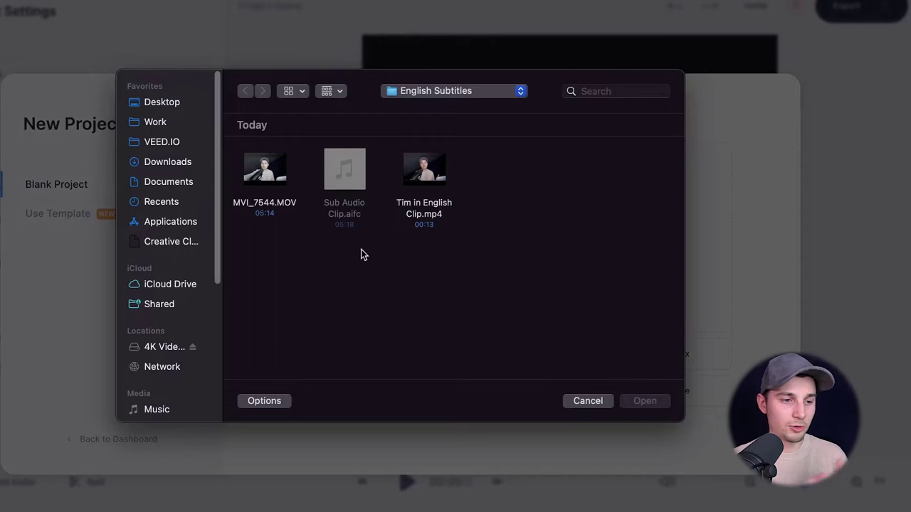
pyautogui.click(427, 217)
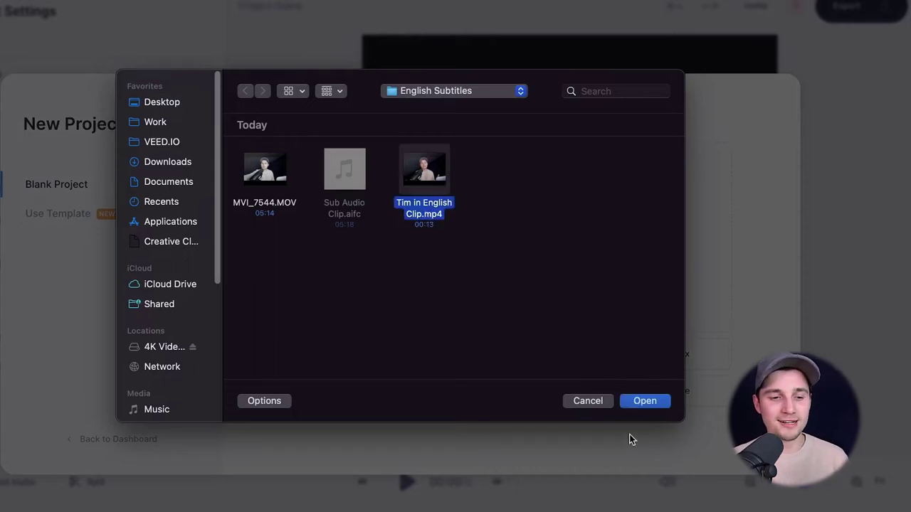
pyautogui.click(645, 402)
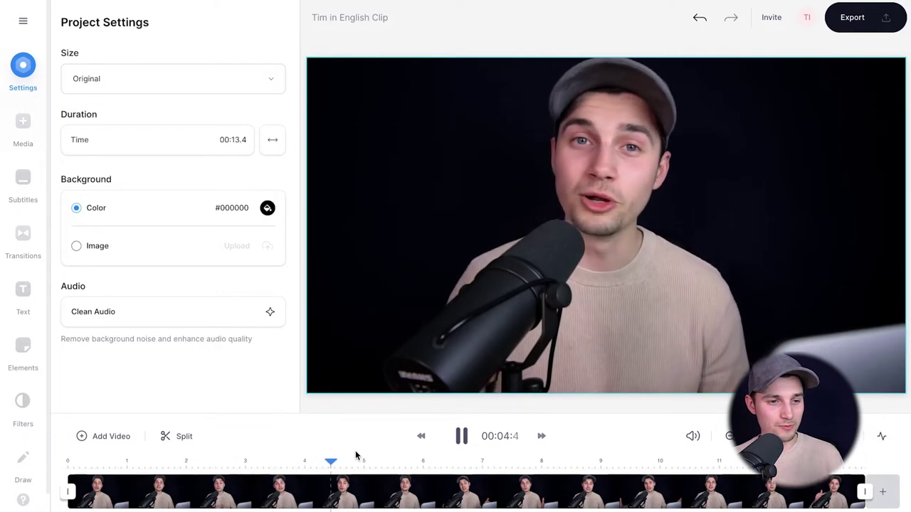
# Pause the clip and choose Auto Subtitle from the Subtitles panel
pyautogui.press('space')
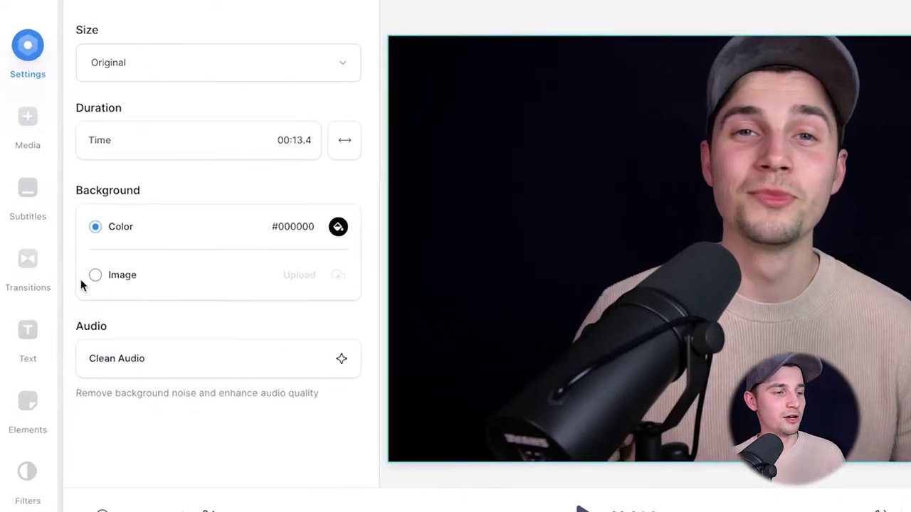
pyautogui.click(36, 226)
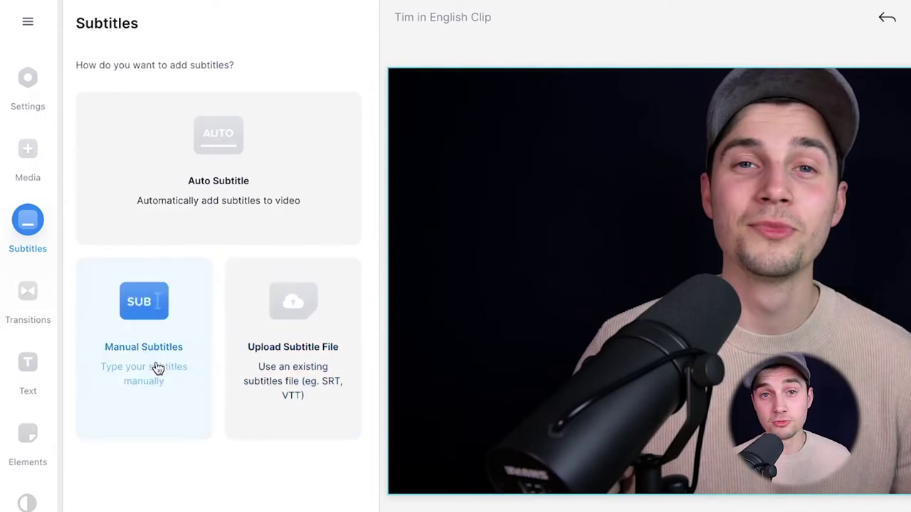
pyautogui.click(229, 218)
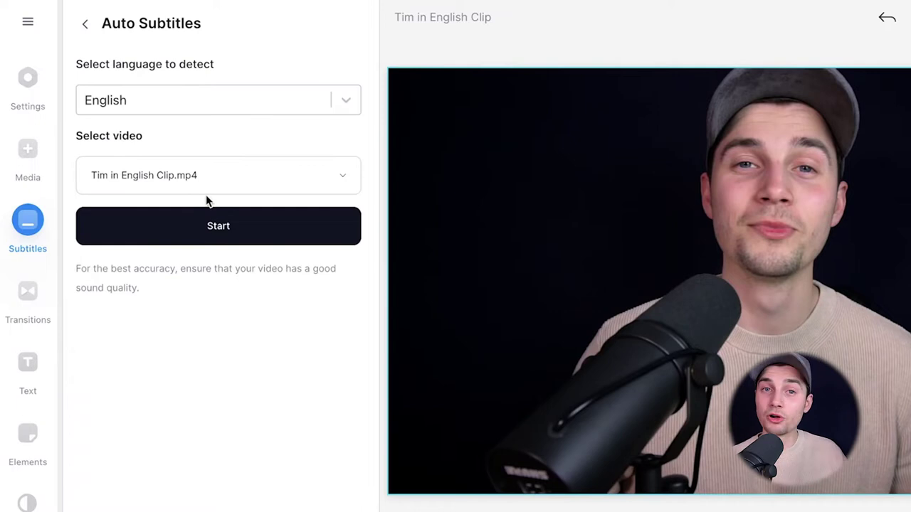
# Keep English as the detection language and start generating subtitles
pyautogui.click(225, 107)
pyautogui.scroll(-10, 234, 209)
pyautogui.scroll(1, 234, 202)
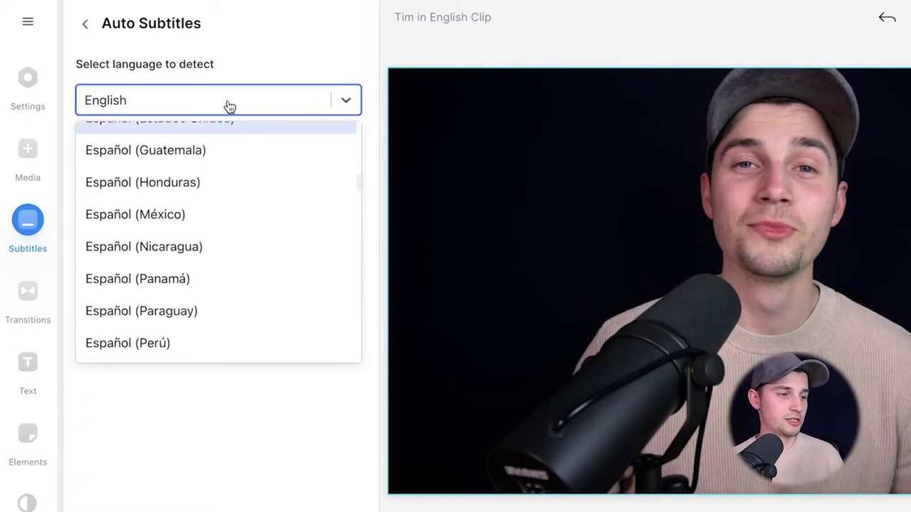
pyautogui.click(229, 107)
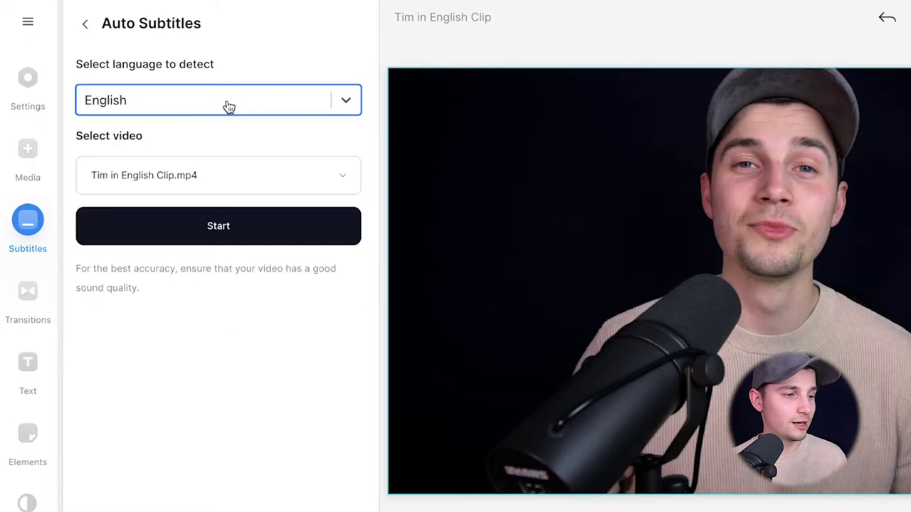
pyautogui.click(247, 235)
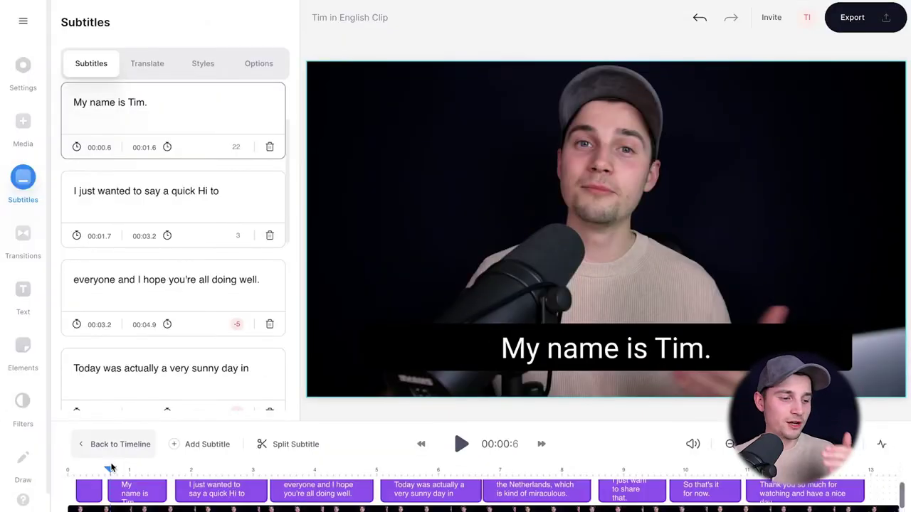
# Play and pause the clip to review the subtitles, then jump to 'Hey everyone.'
pyautogui.press('space')
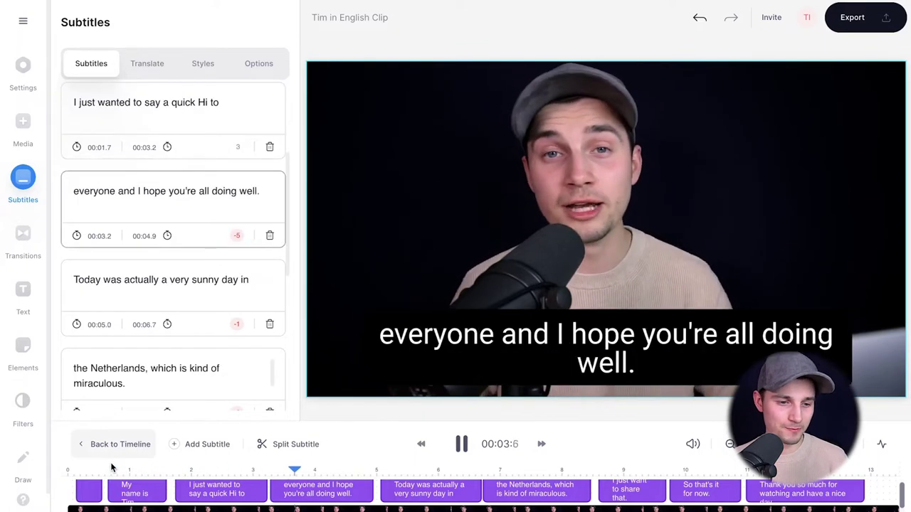
pyautogui.press('space')
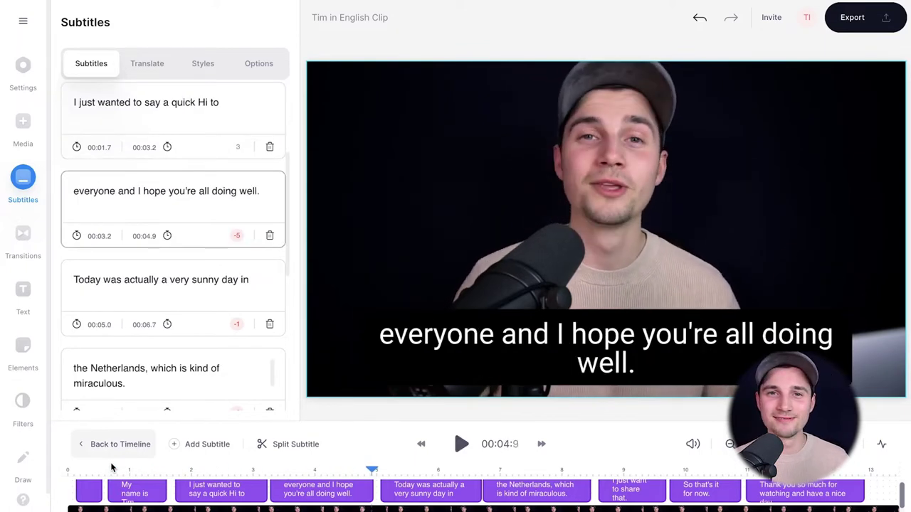
pyautogui.click(88, 490)
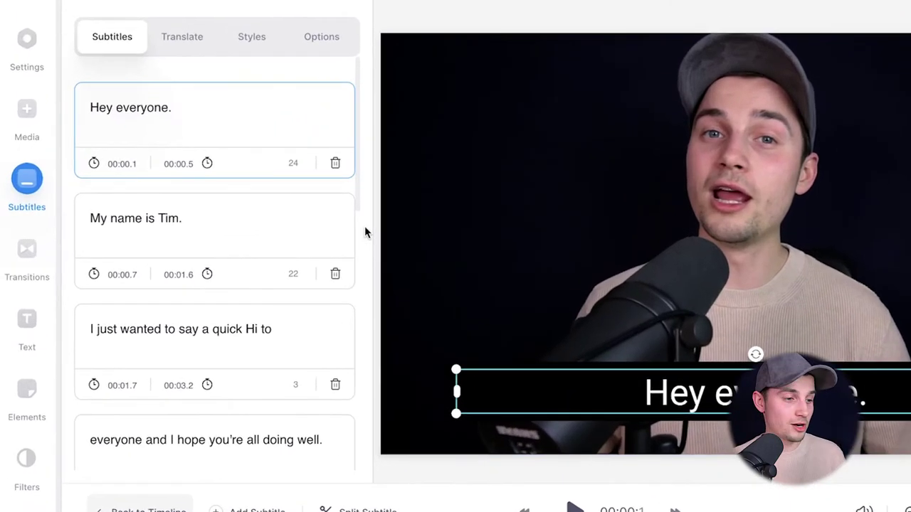
pyautogui.scroll(-4, 292, 218)
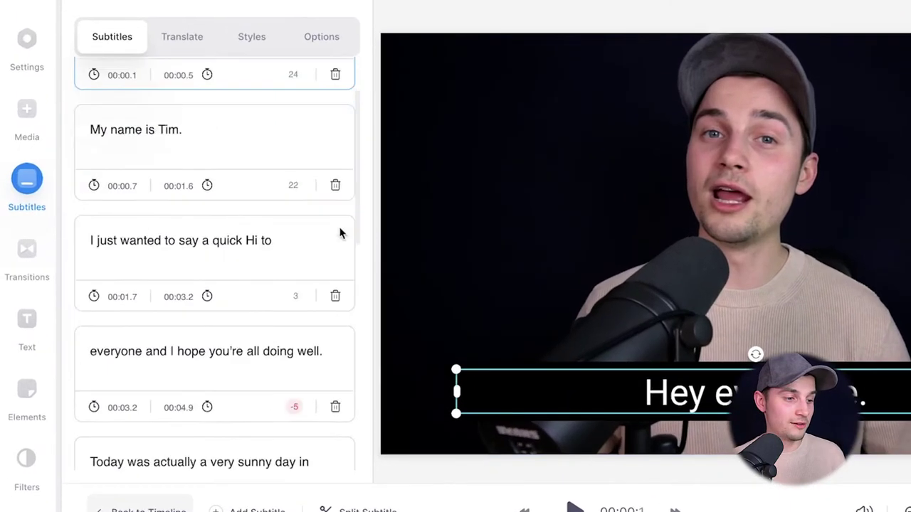
pyautogui.scroll(1, 274, 220)
pyautogui.scroll(3, 339, 232)
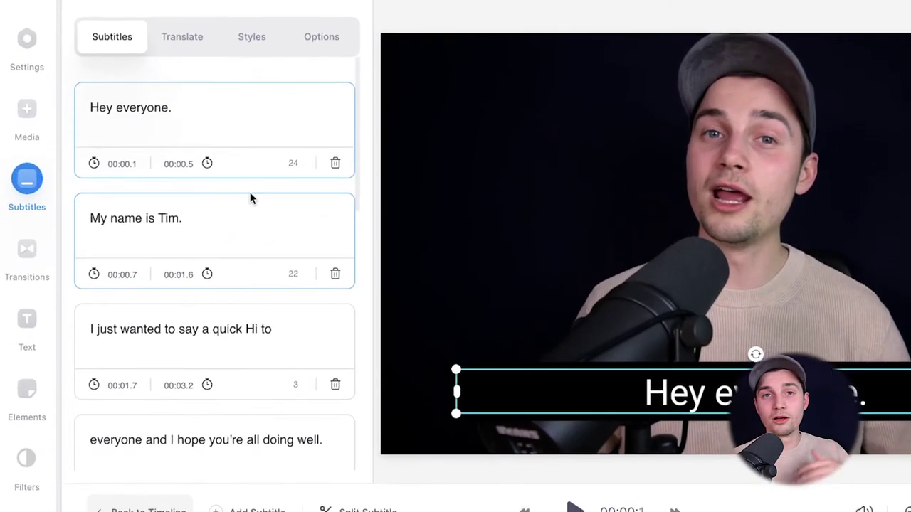
# Change the first subtitle to 'Hey everyone!' and lowercase 'hi' in 'quick hi to'
pyautogui.press('BackSpace')
pyautogui.write('!')
pyautogui.scroll(-2, 278, 197)
pyautogui.click(255, 223)
pyautogui.press('BackSpace')
pyautogui.write('h')
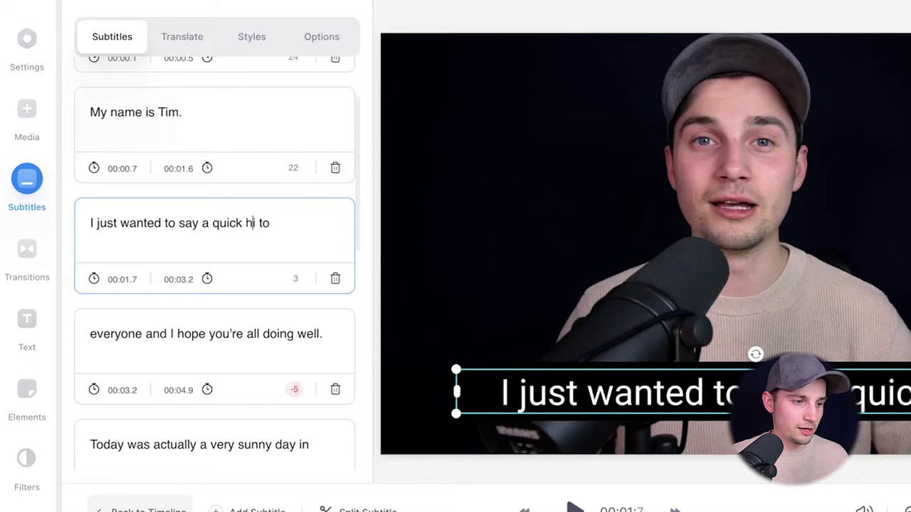
pyautogui.scroll(1, 302, 143)
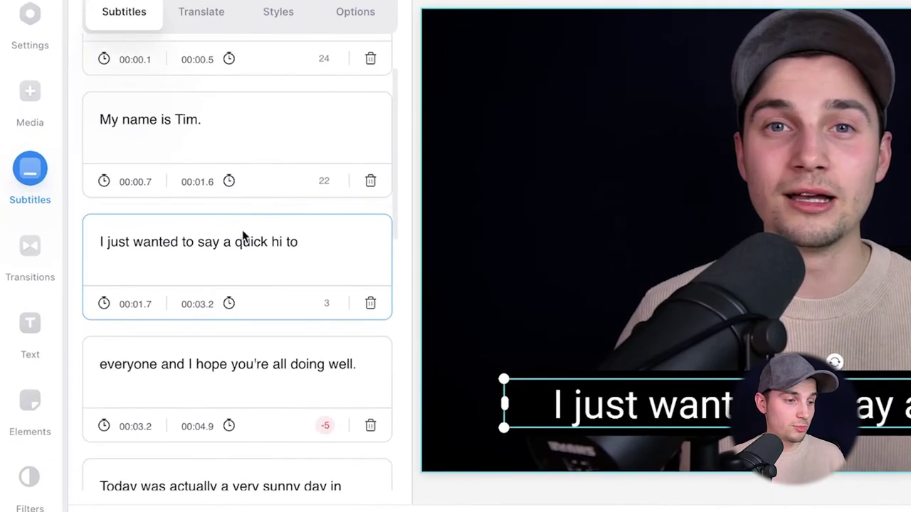
# Try adding a New Text subtitle, undo it, and adjust the 'everyone and I hope' line's end
pyautogui.moveTo(233, 213)
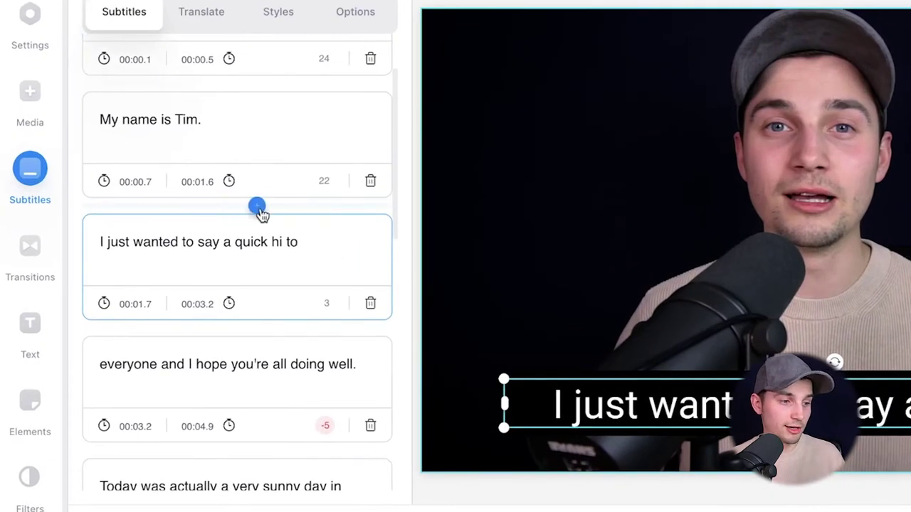
pyautogui.click(257, 207)
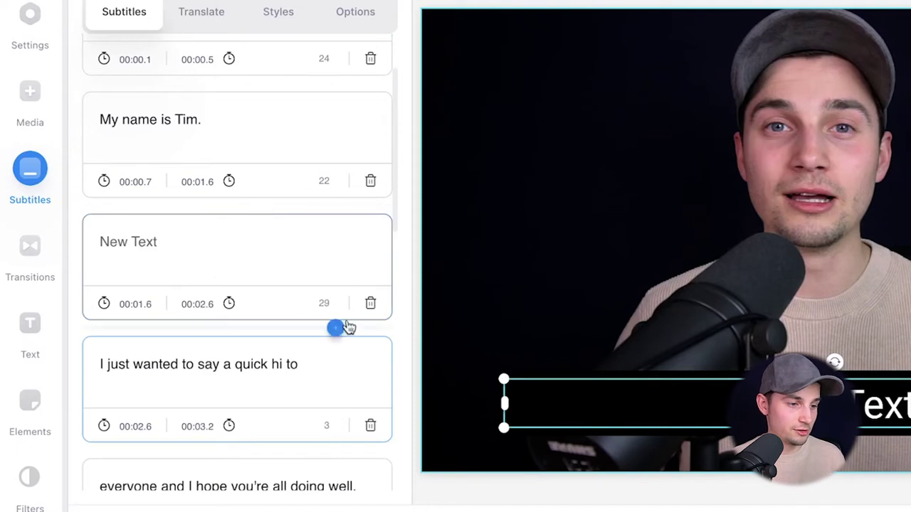
pyautogui.click(370, 303)
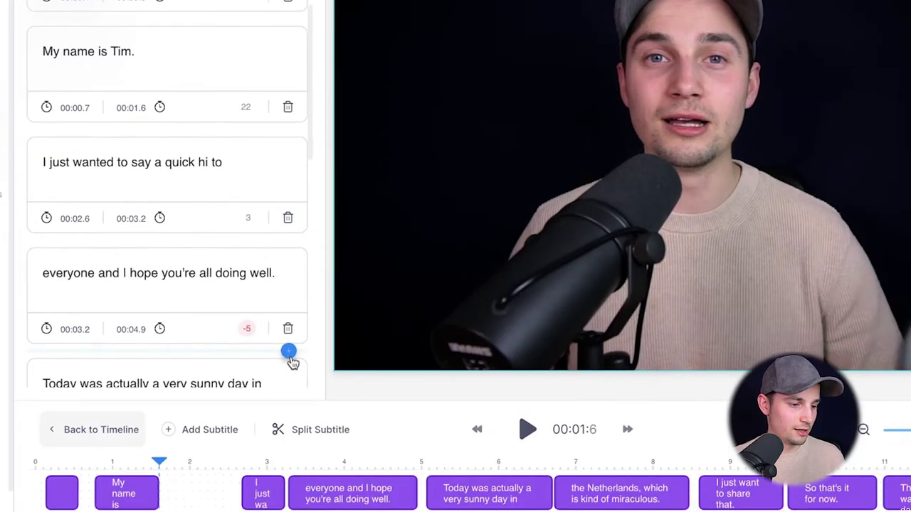
pyautogui.hotkey('ctrl', 'z')
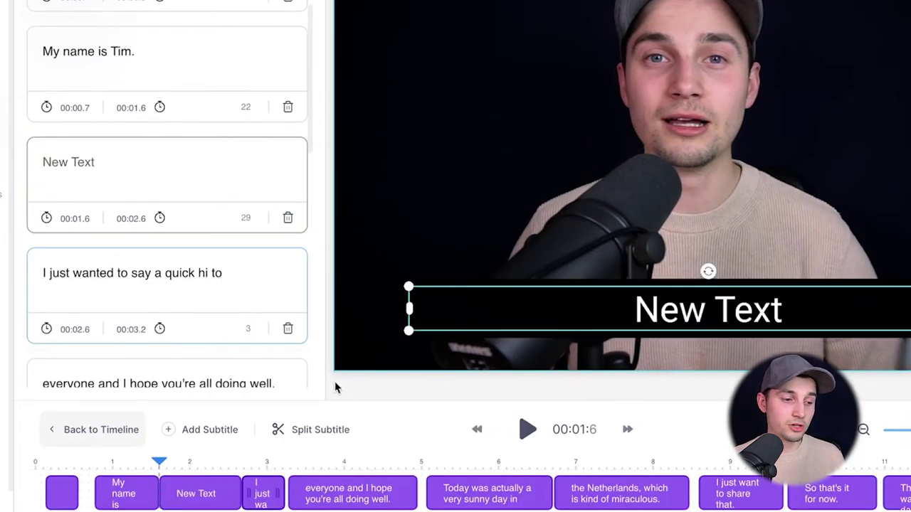
pyautogui.hotkey('ctrl', 'z')
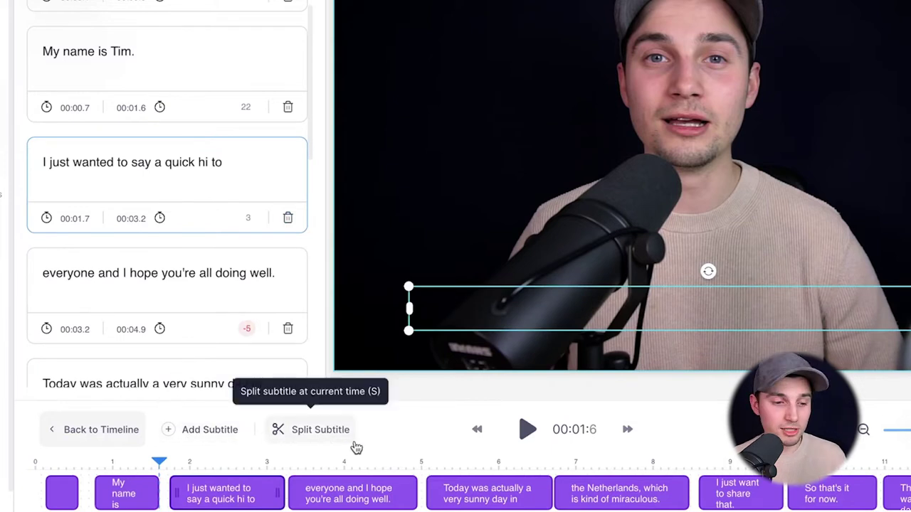
pyautogui.moveTo(413, 498)
pyautogui.mouseDown()
pyautogui.moveTo(366, 500)
pyautogui.moveTo(423, 502)
pyautogui.mouseUp()
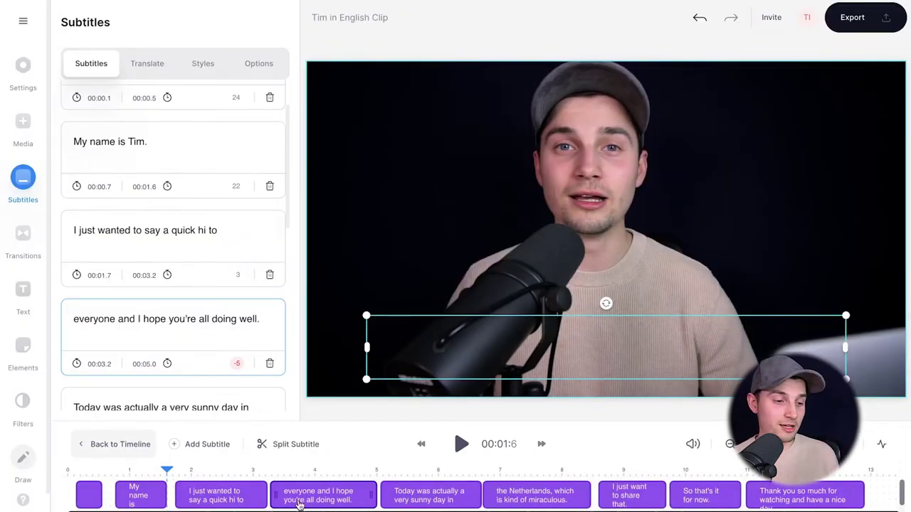
# Extend the Netherlands and 'So that's it for now' subtitle clips to close the gaps
pyautogui.click(260, 483)
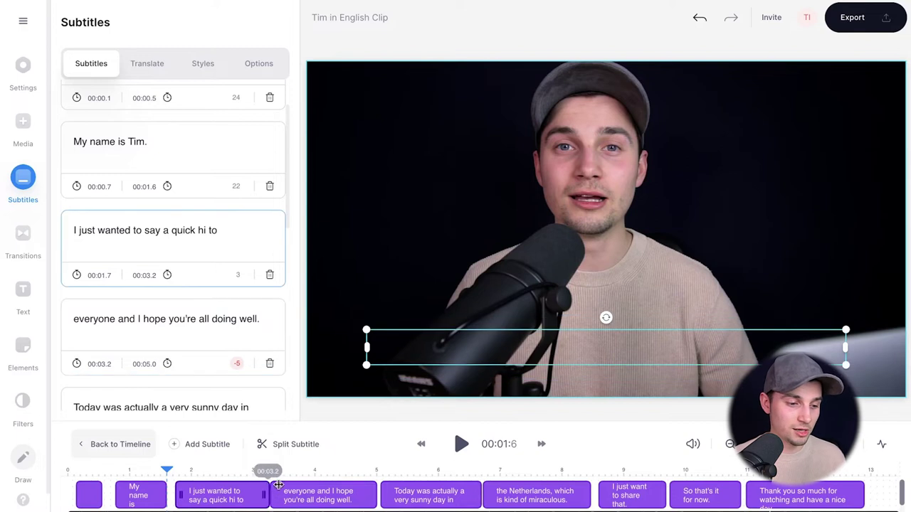
pyautogui.click(374, 494)
pyautogui.moveTo(582, 492); pyautogui.dragTo(630, 496)
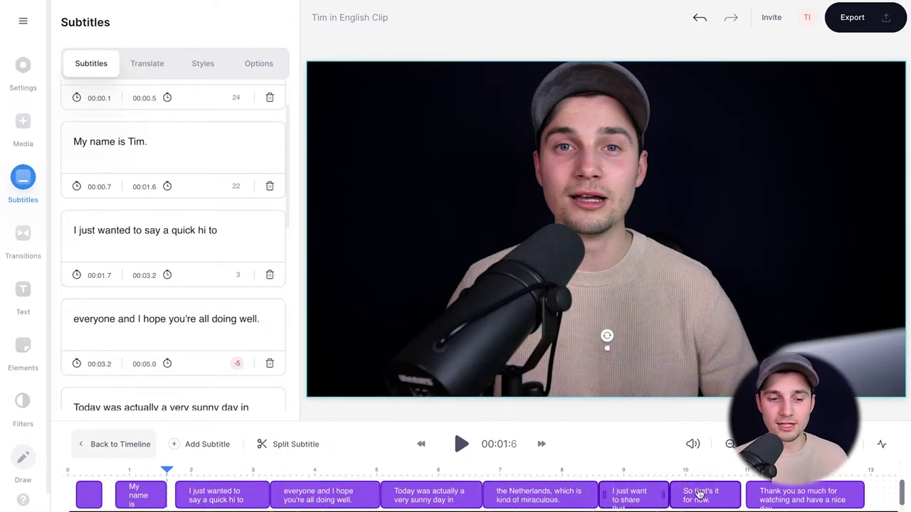
pyautogui.moveTo(735, 491); pyautogui.dragTo(745, 491)
# Play the video from the start to check the new subtitle timing
pyautogui.click(73, 471)
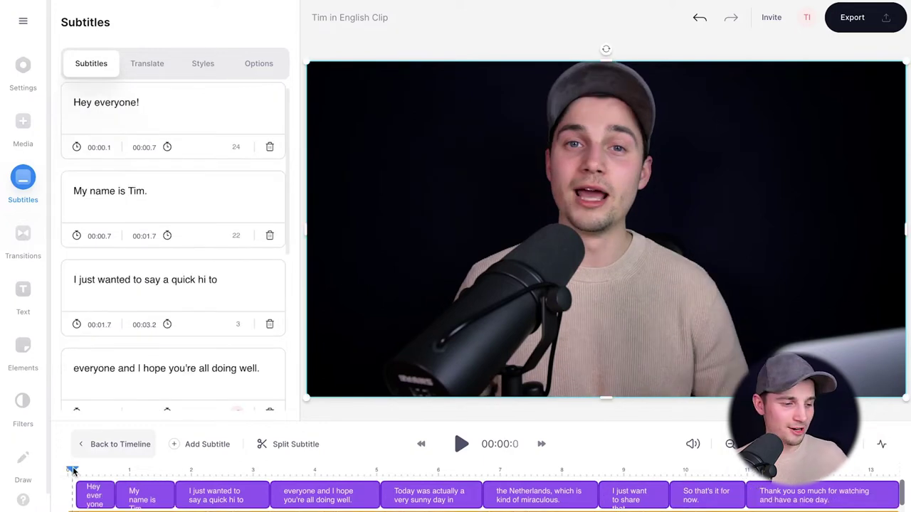
pyautogui.press('space')
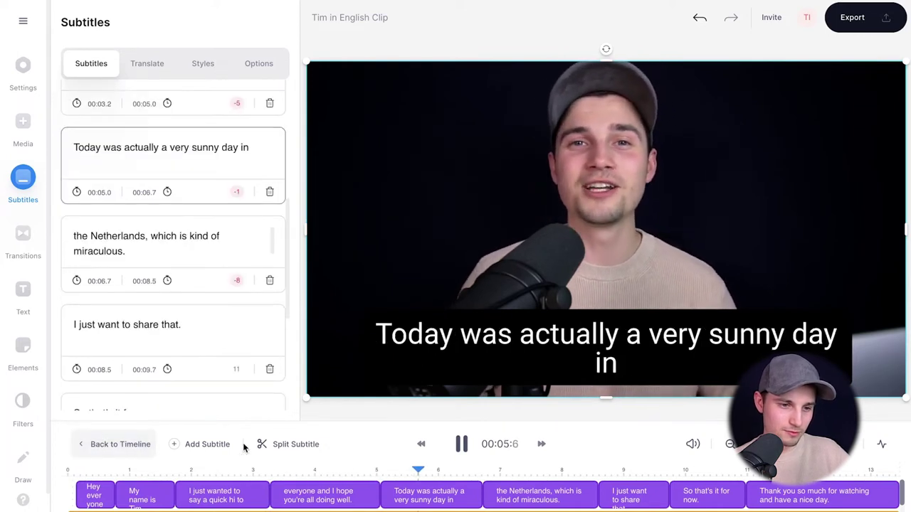
pyautogui.press('space')
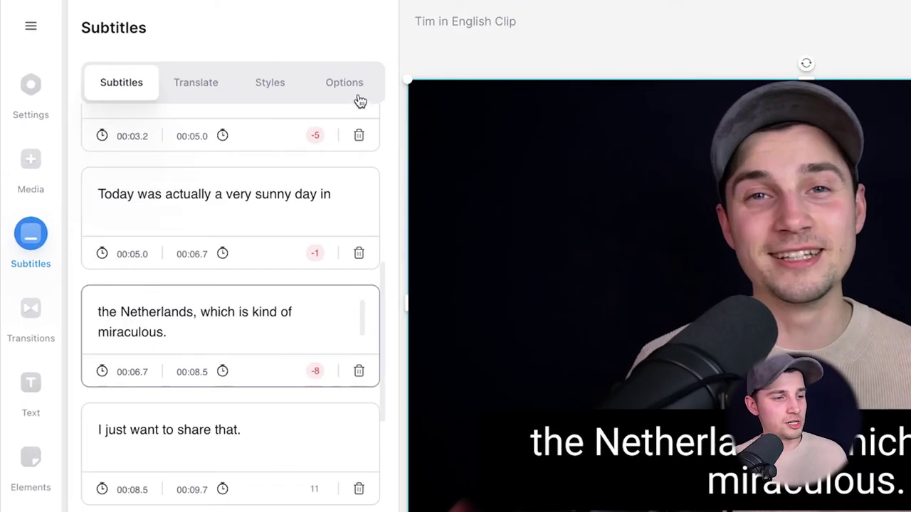
# Download the subtitles as a .SRT file from the Options tab
pyautogui.click(356, 93)
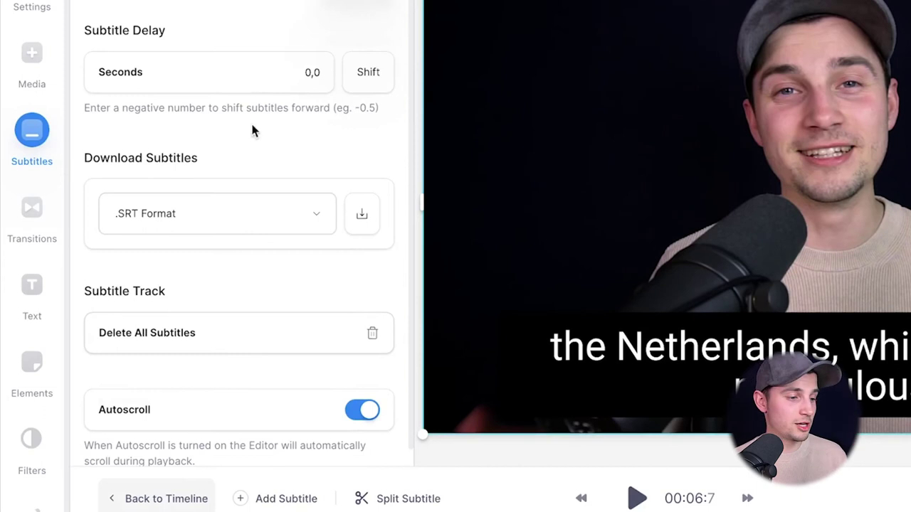
pyautogui.click(214, 219)
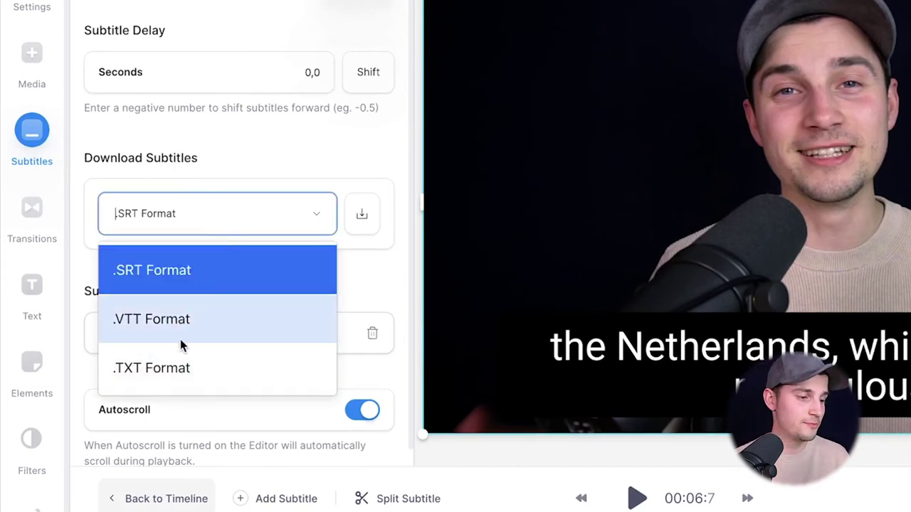
pyautogui.click(222, 267)
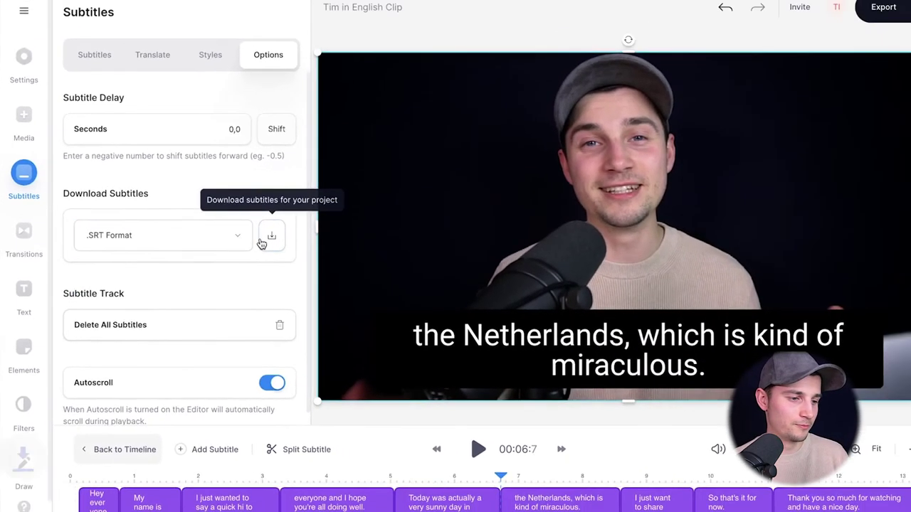
pyautogui.click(360, 217)
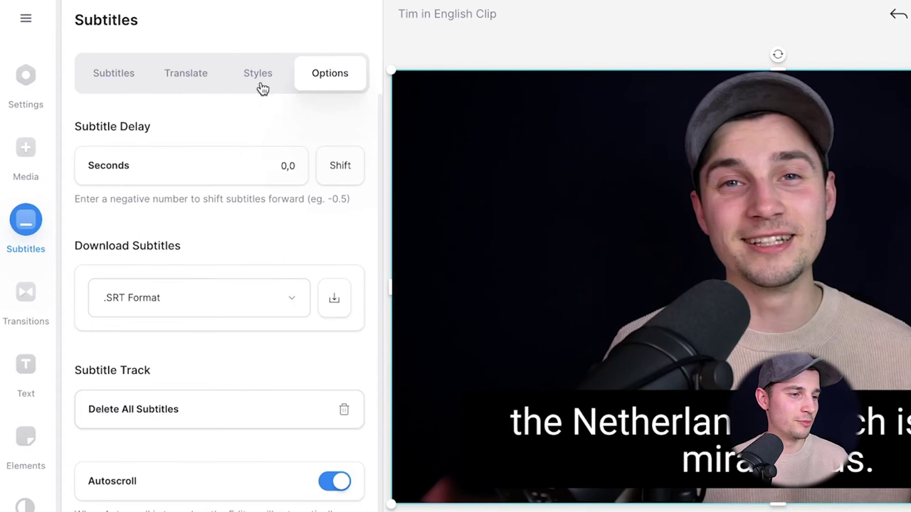
# Style the subtitles in Amatic SC at 30px with a new text colour and a white background
pyautogui.click(260, 87)
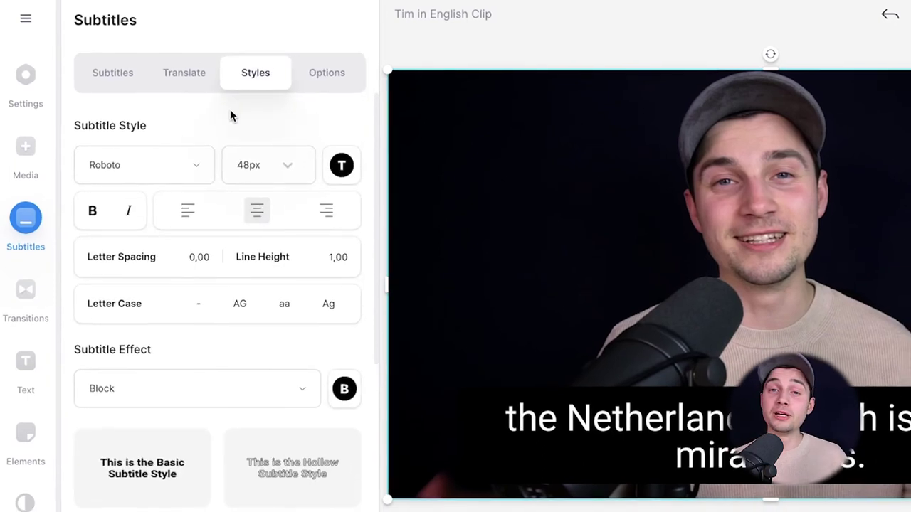
pyautogui.click(171, 162)
pyautogui.click(143, 331)
pyautogui.click(258, 160)
pyautogui.click(249, 235)
pyautogui.click(329, 160)
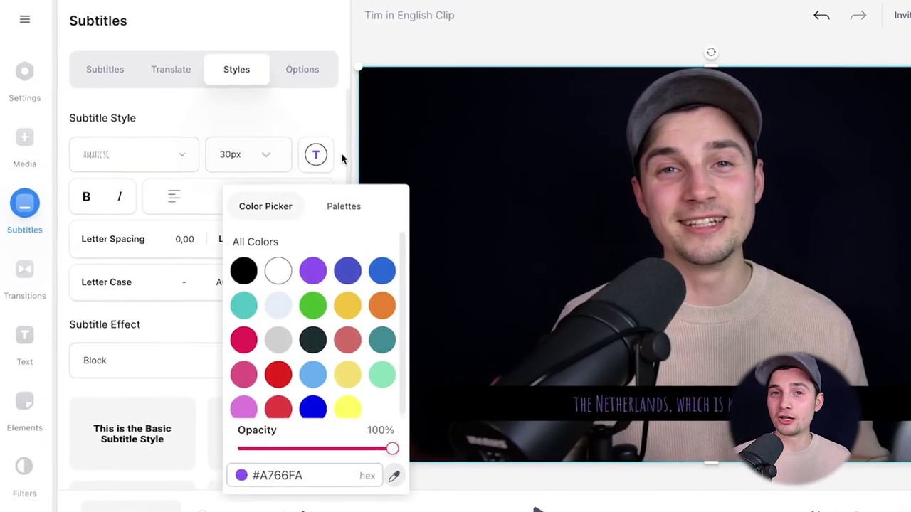
pyautogui.click(316, 307)
pyautogui.click(331, 375)
pyautogui.click(292, 112)
# Apply the Background (Square) effect and switch the font to Alfa Slab One
pyautogui.click(176, 347)
pyautogui.click(181, 471)
pyautogui.click(175, 347)
pyautogui.click(181, 509)
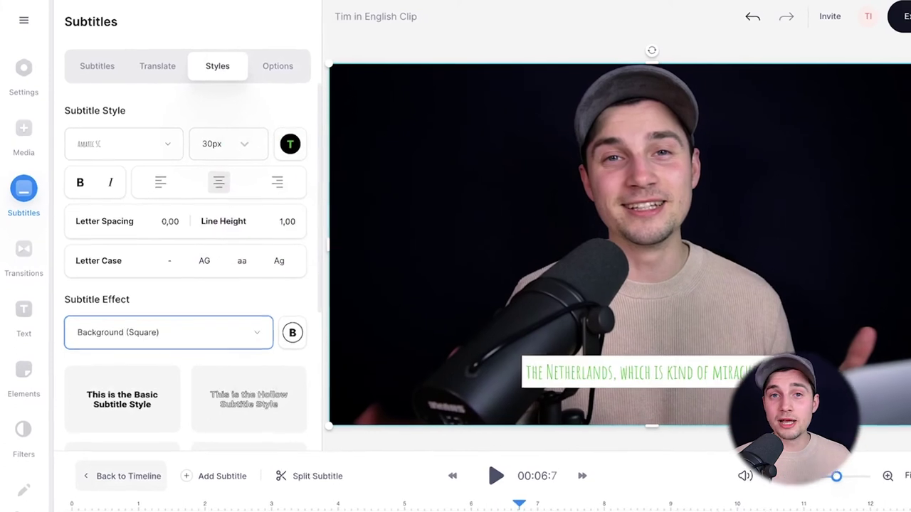
pyautogui.click(306, 347)
pyautogui.click(129, 148)
pyautogui.click(106, 253)
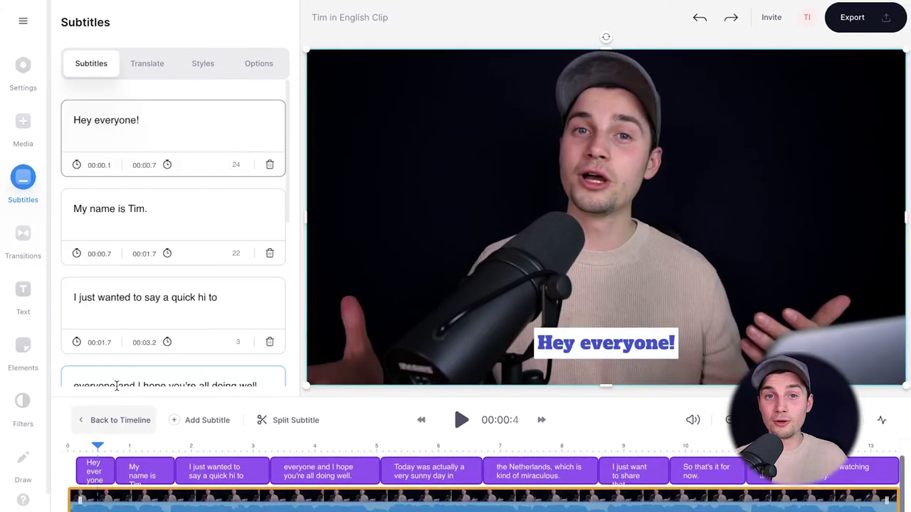
# Preview the style, then tilt the caption slightly, move it up-left and shrink it
pyautogui.press('space')
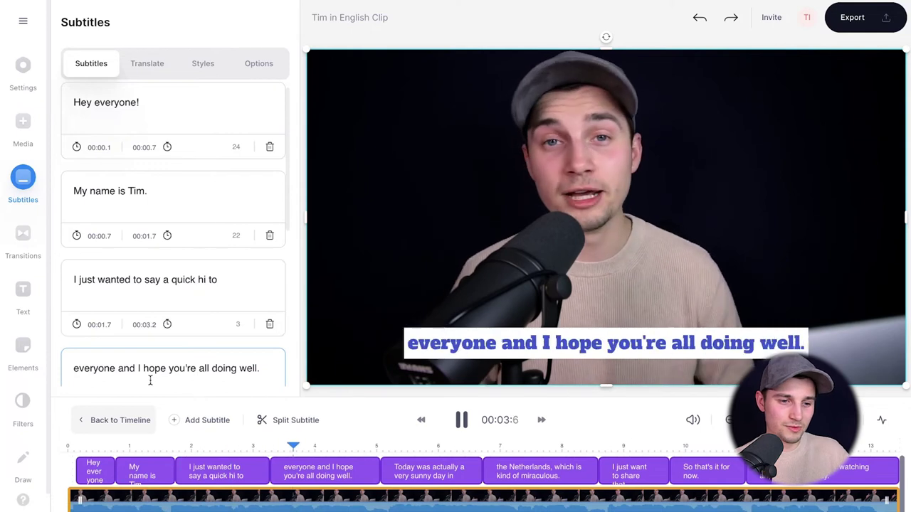
pyautogui.press('space')
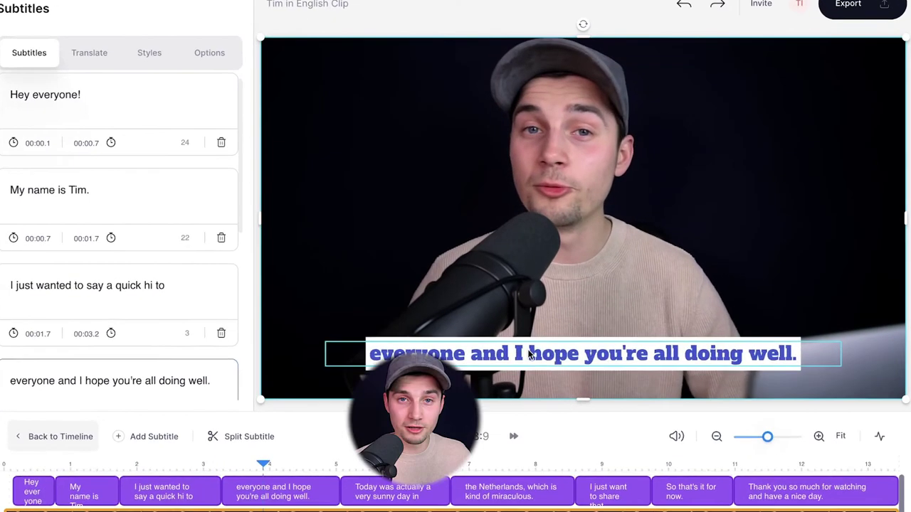
pyautogui.click(551, 332)
pyautogui.moveTo(570, 336)
pyautogui.mouseDown()
pyautogui.moveTo(586, 319)
pyautogui.moveTo(562, 332)
pyautogui.moveTo(571, 333)
pyautogui.mouseUp()
pyautogui.moveTo(500, 357); pyautogui.dragTo(444, 254)
pyautogui.moveTo(789, 271); pyautogui.dragTo(752, 232)
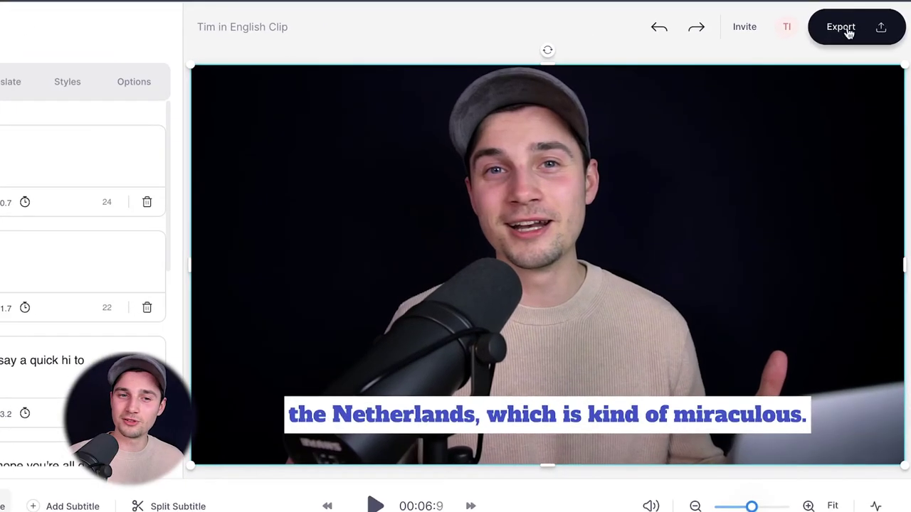
# Export the video using the HD preset with subtitles burned in
pyautogui.click(839, 24)
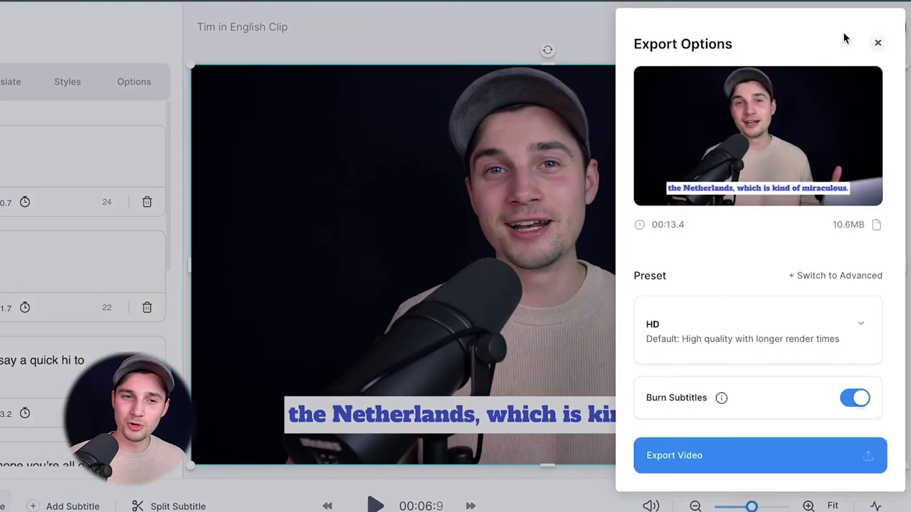
pyautogui.click(690, 314)
pyautogui.scroll(-5, 720, 367)
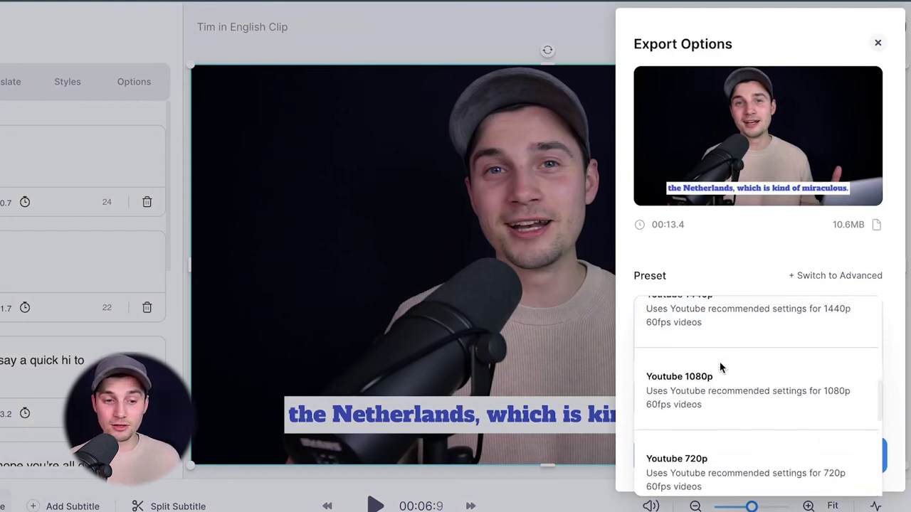
pyautogui.scroll(3, 722, 368)
pyautogui.click(733, 320)
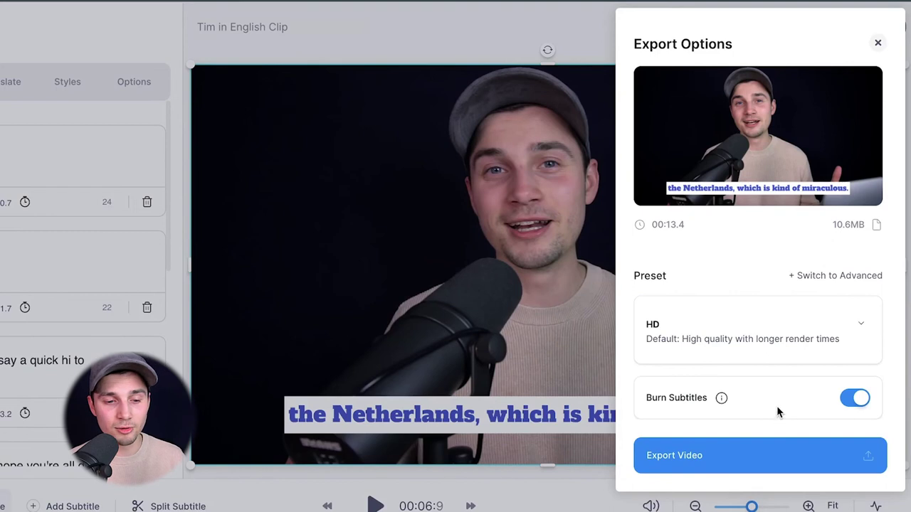
pyautogui.click(710, 460)
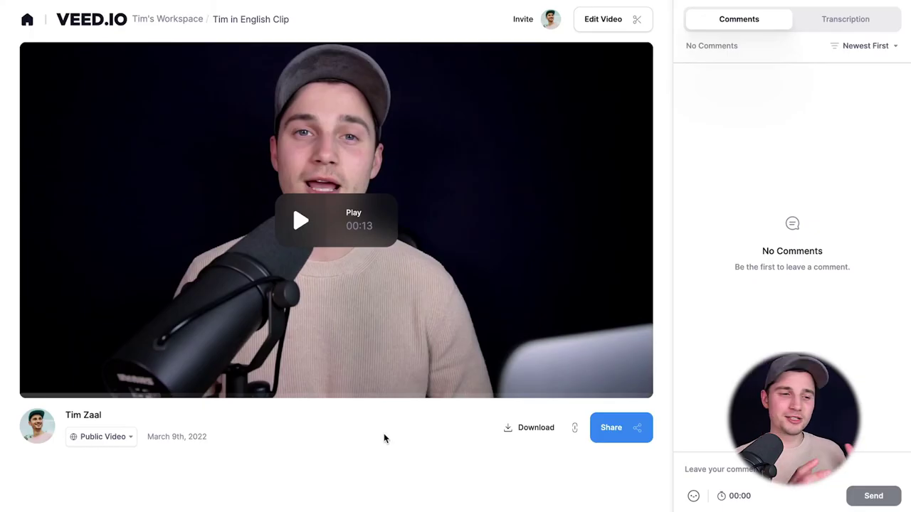
# Play the exported clip, check the Social and Embed share tabs, then download it as MP4
pyautogui.click(301, 226)
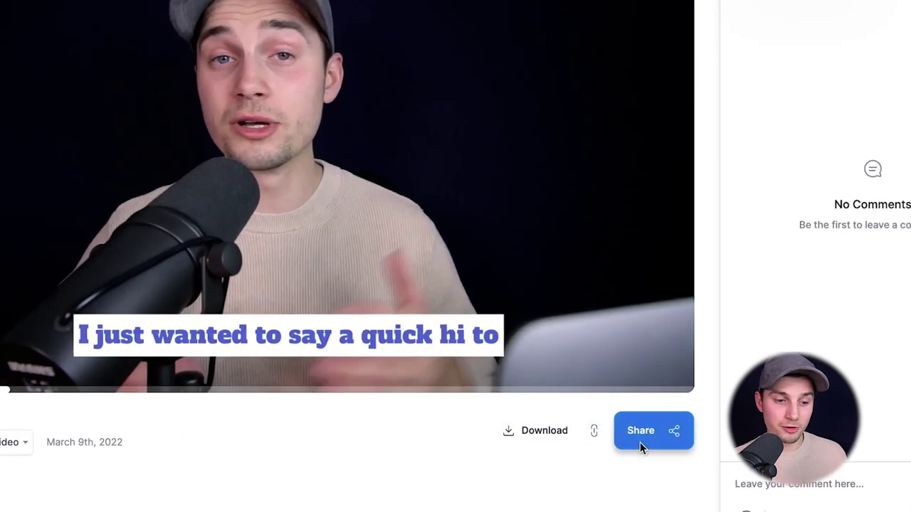
pyautogui.click(640, 442)
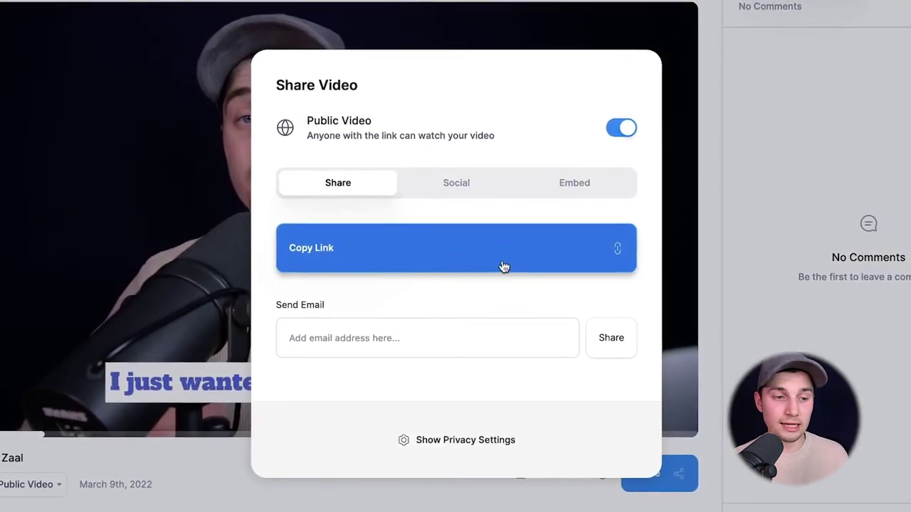
pyautogui.click(458, 186)
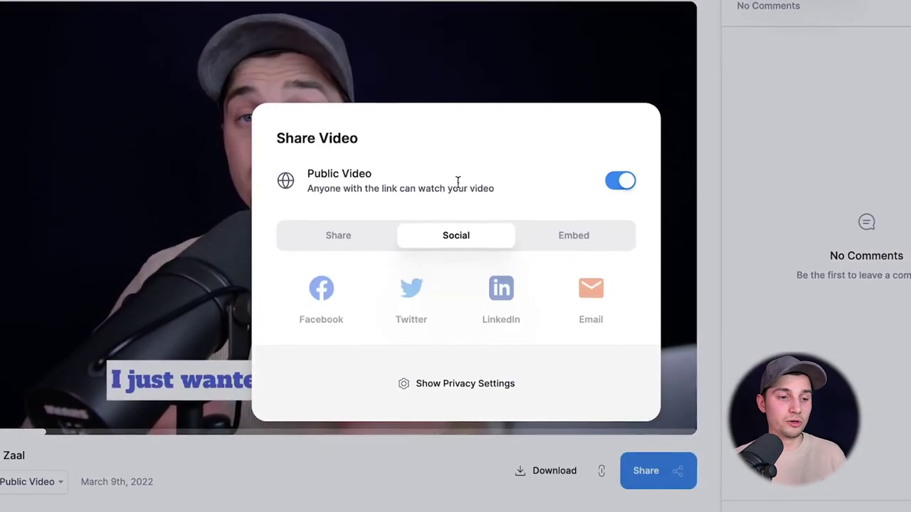
pyautogui.click(588, 242)
pyautogui.click(417, 489)
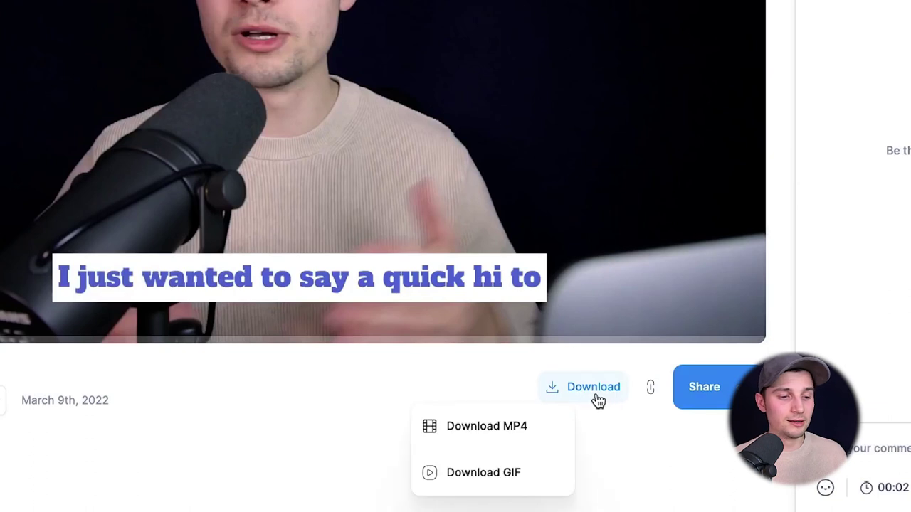
pyautogui.click(546, 445)
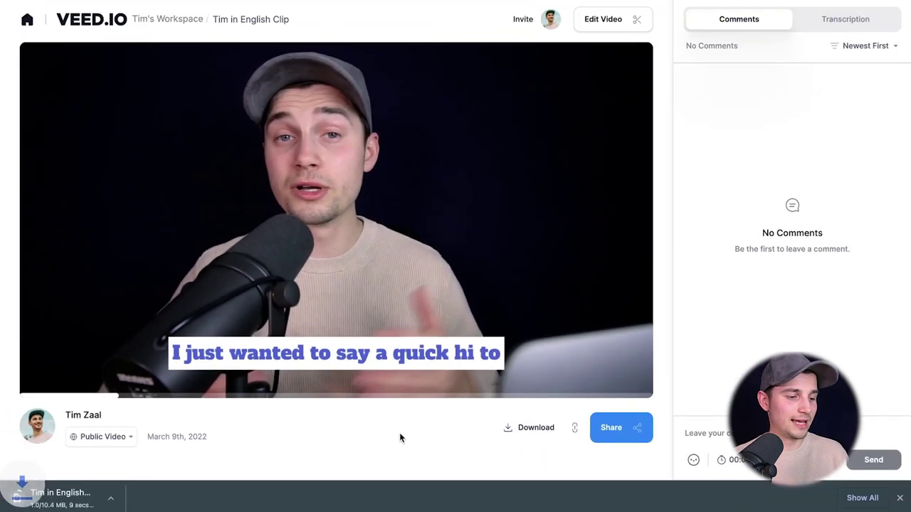